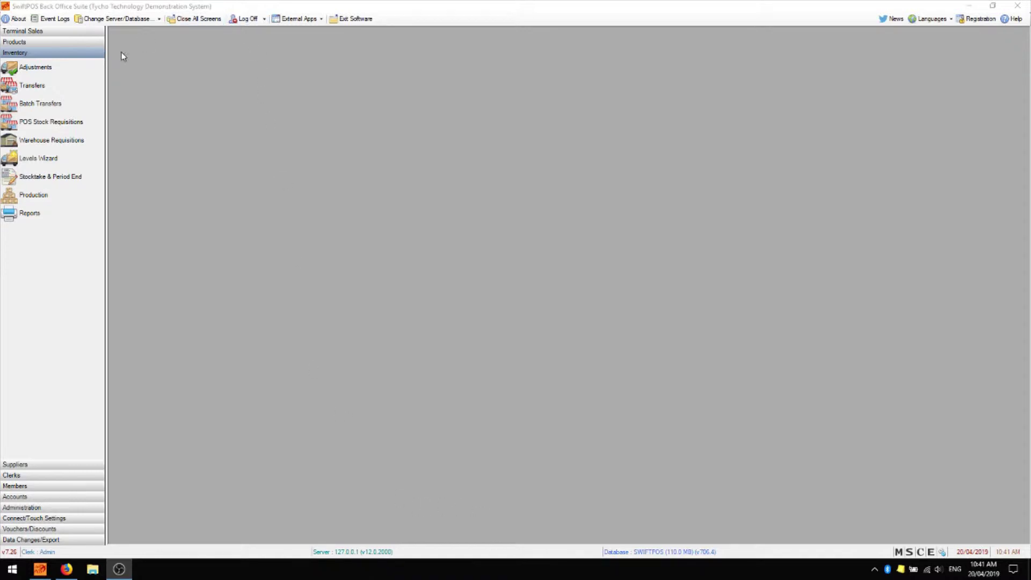
- Start a new stock adjustment referenced 'Test Adjustment' and add its first line
left_click(34, 68)
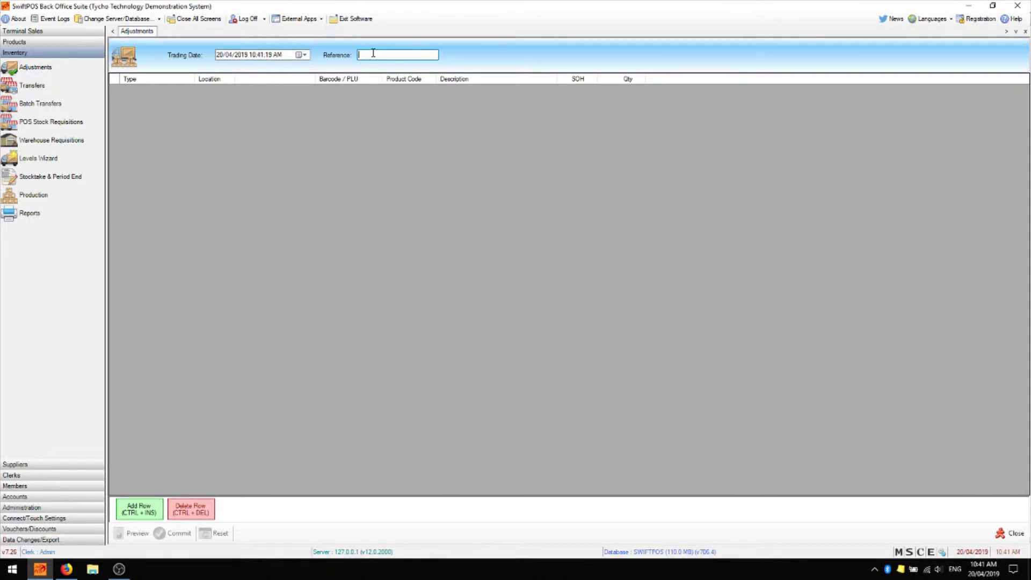
type("Test Adjustment")
left_click(151, 511)
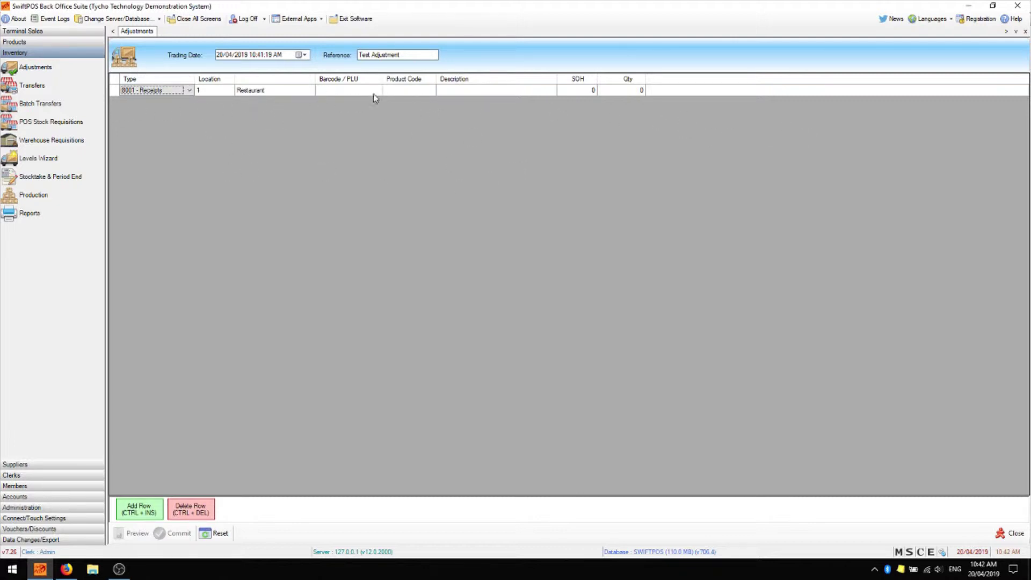
- Set the line to type 8002 - Adjustments at location 2 Bar and clear its barcode
left_click(187, 90)
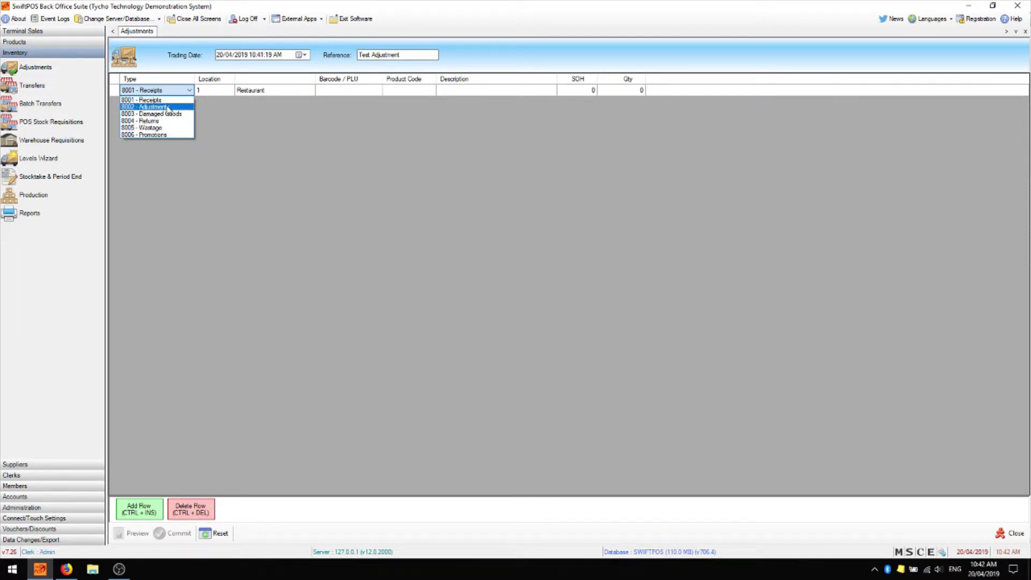
left_click(169, 107)
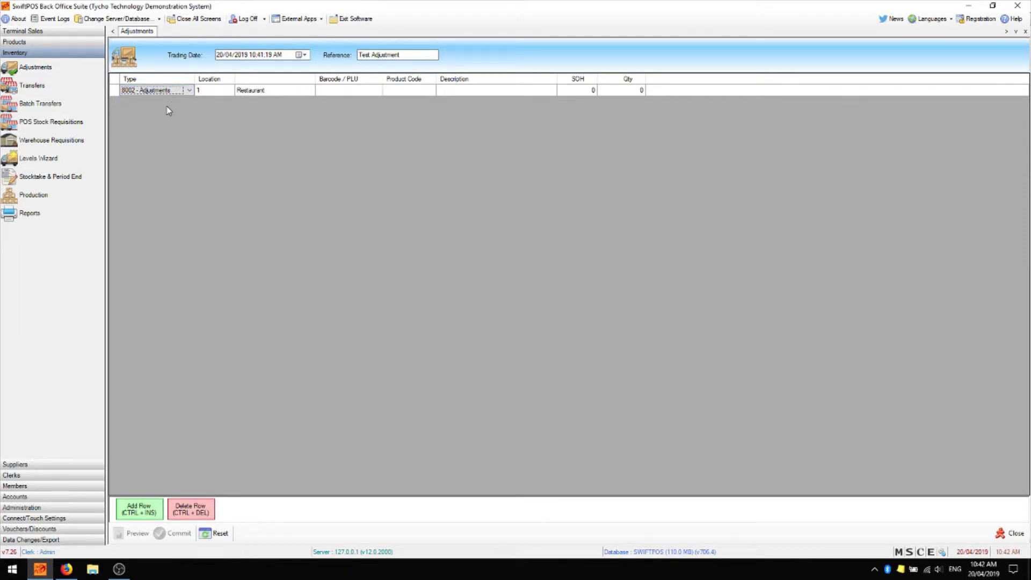
left_click(213, 89)
type("2")
key("Tab")
type("5678")
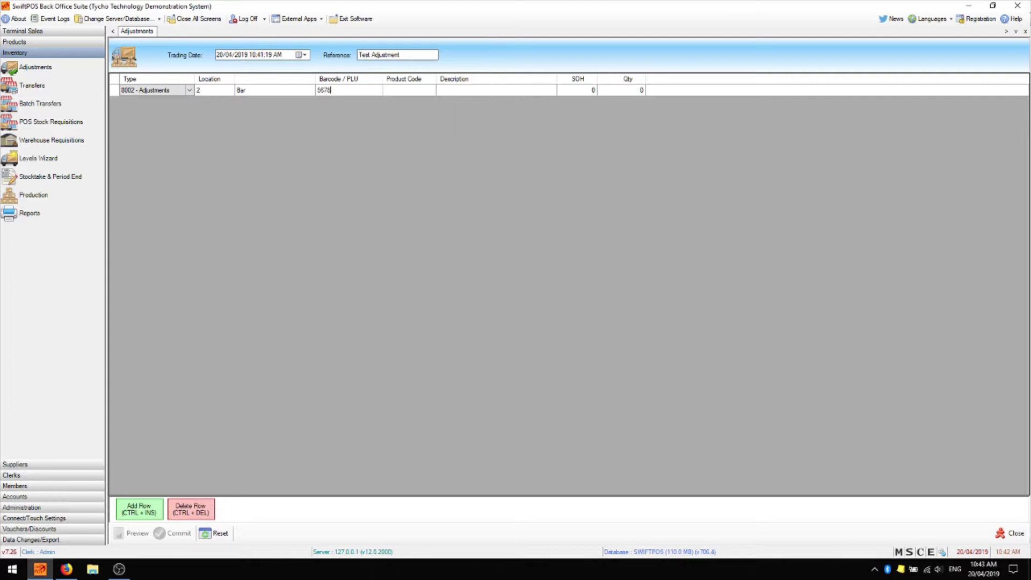
key("BackSpace")
key("BackSpace")
key("BackSpace")
key("BackSpace")
- Choose product 10552 SMIRNOFF ORAN SINGL from Search Products for the Bar line
key("Return")
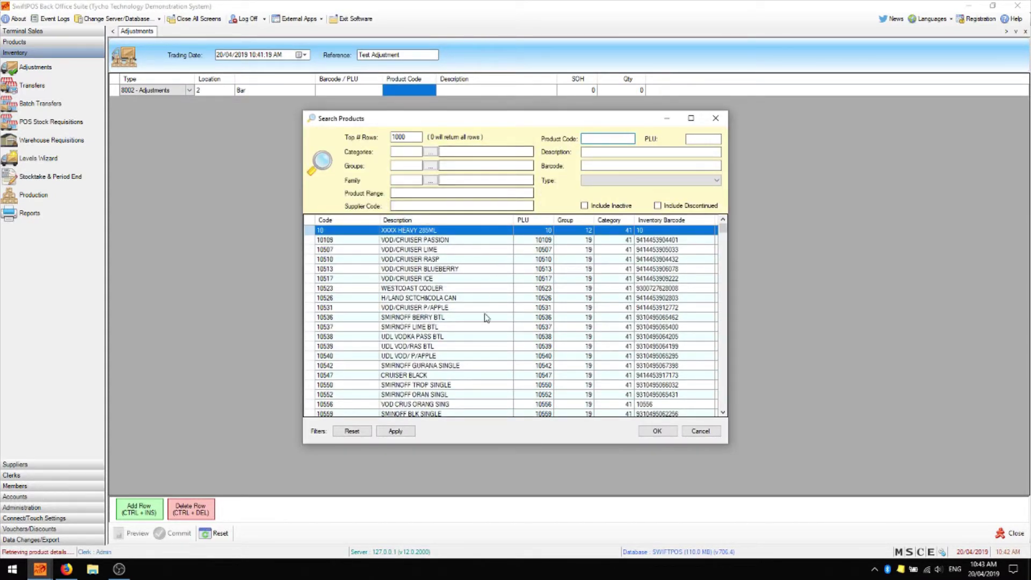
left_click(440, 395)
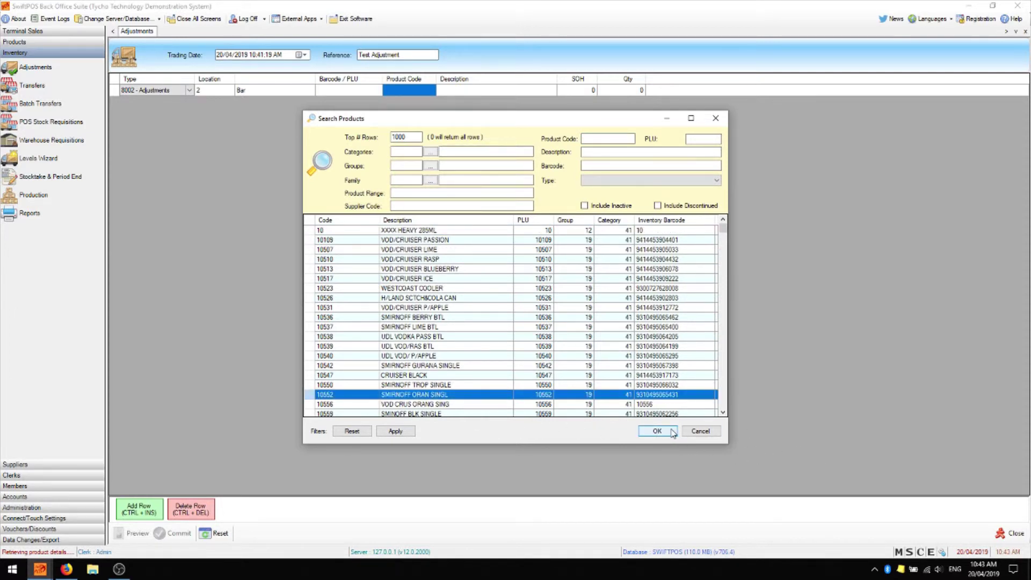
left_click(658, 431)
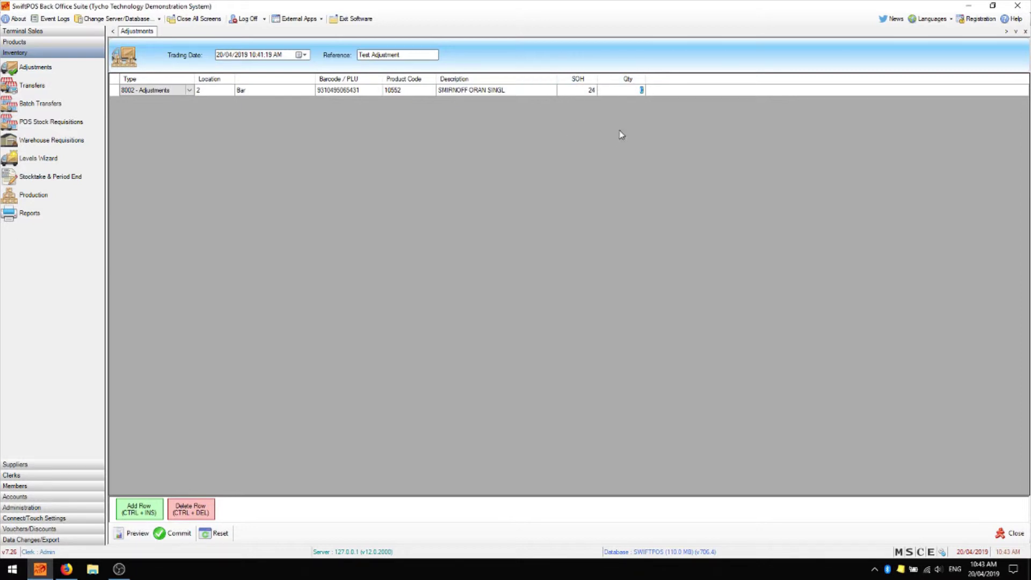
- Enter quantity -14 on the SMIRNOFF Bar line, adding a second row
left_click(589, 93)
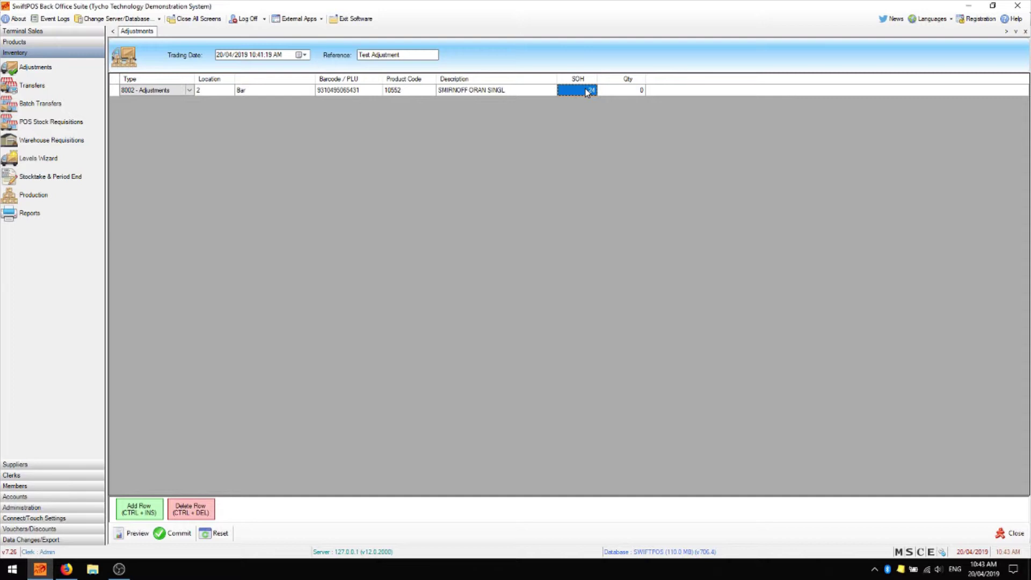
left_click(640, 93)
type("-14")
key("Return")
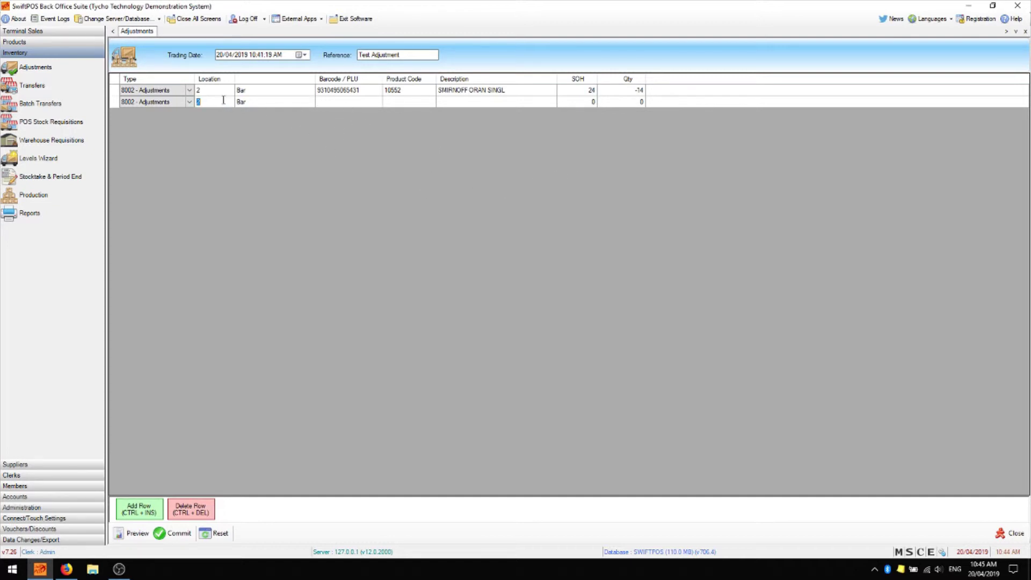
- Set the second line to location 3 Bottle Shop with product 10552
type("1")
key("Tab")
key("shift+Tab")
type("3")
key("Tab")
key("Tab")
key("Return")
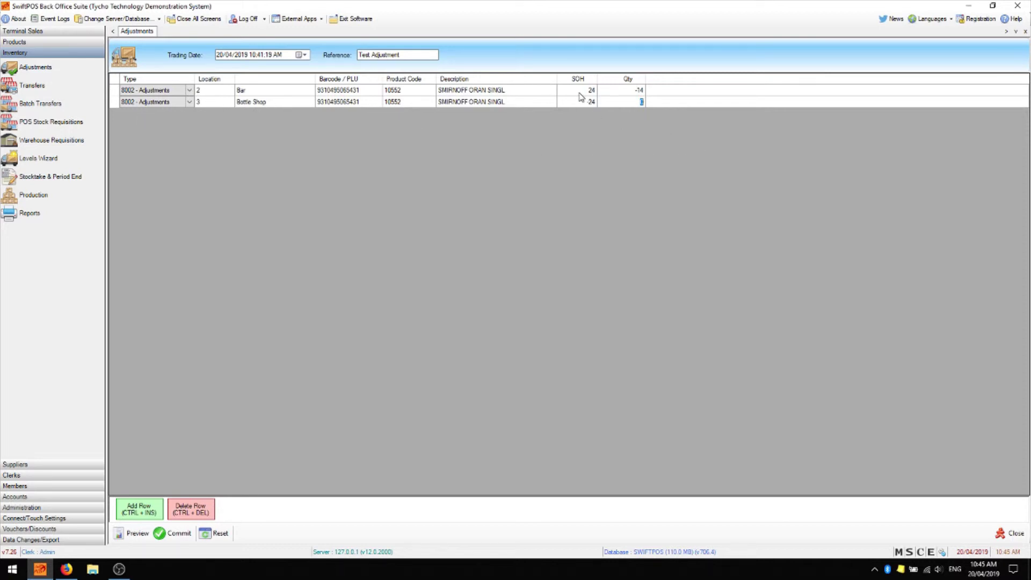
- Enter quantity 48 on the Bottle Shop line, adding a third row
key("shift+Tab")
left_click(639, 102)
key("BackSpace")
type("48")
key("Return")
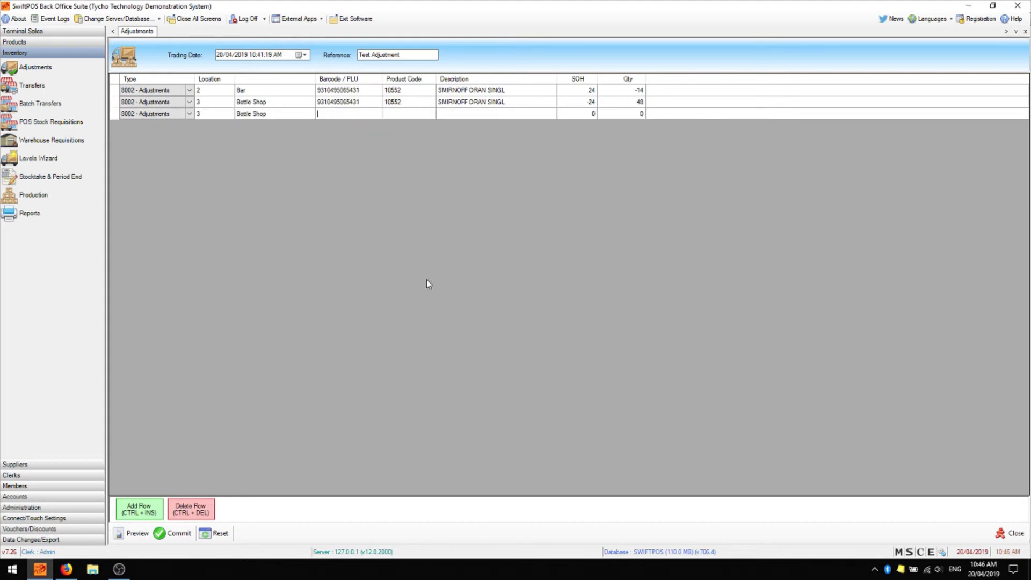
- Preview the adjustment report, then commit the Bar -14 and Bottle Shop +48 lines
left_click(137, 534)
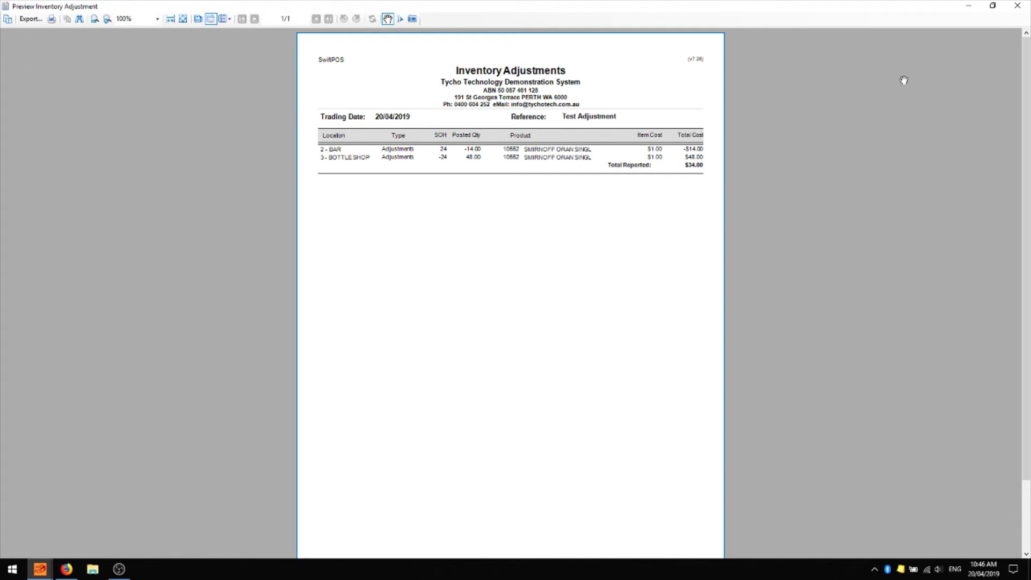
left_click(1021, 6)
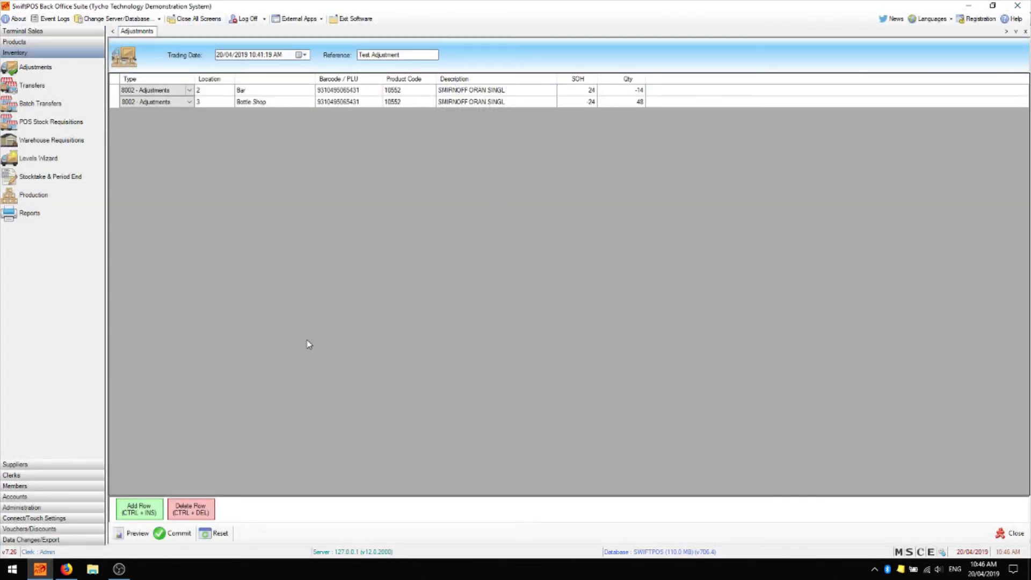
left_click(168, 540)
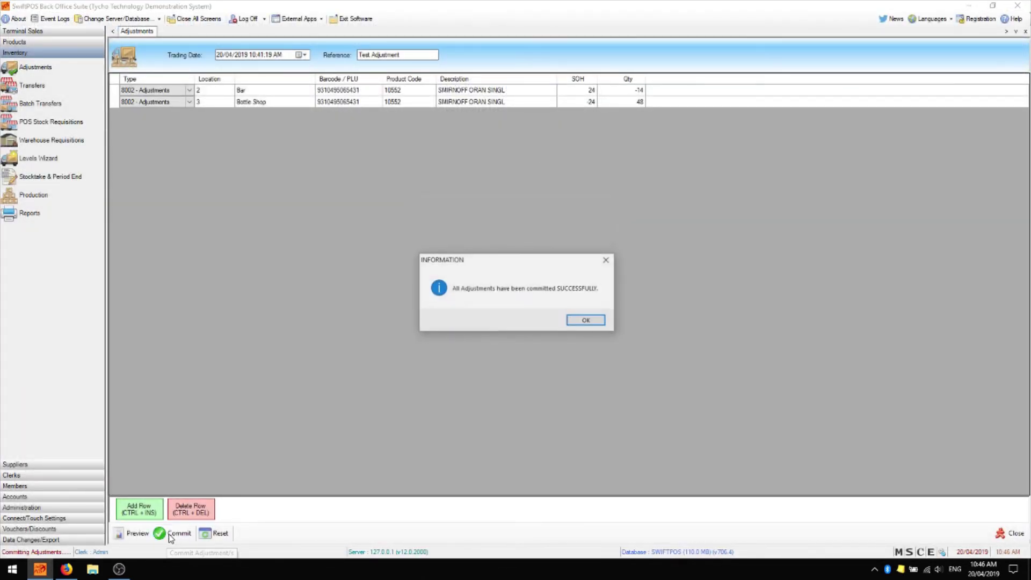
left_click(587, 321)
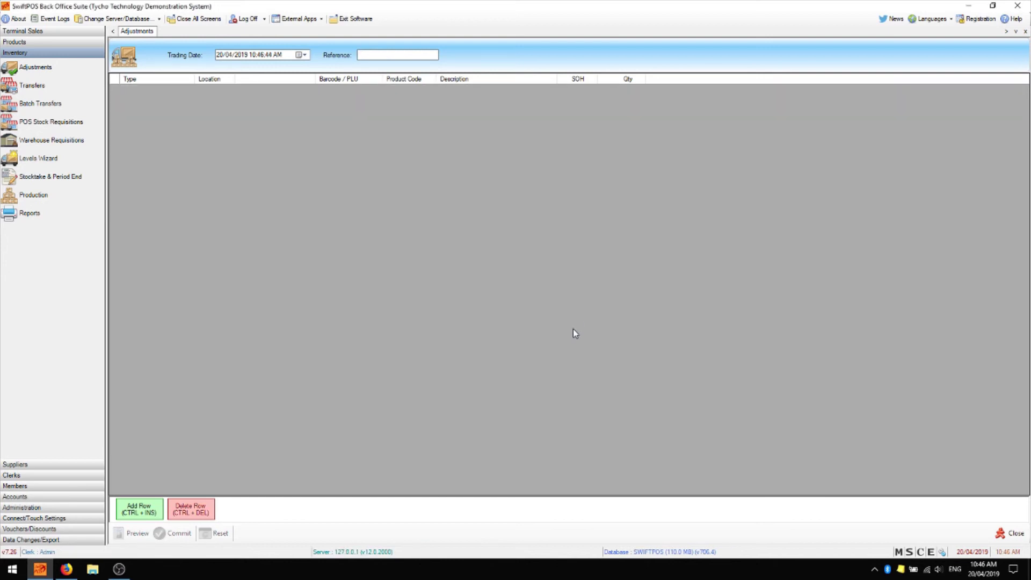
- Open product 10552's record and confirm stock on hand of Bar 10, Bottle Shop 24
left_click(36, 42)
left_click(40, 56)
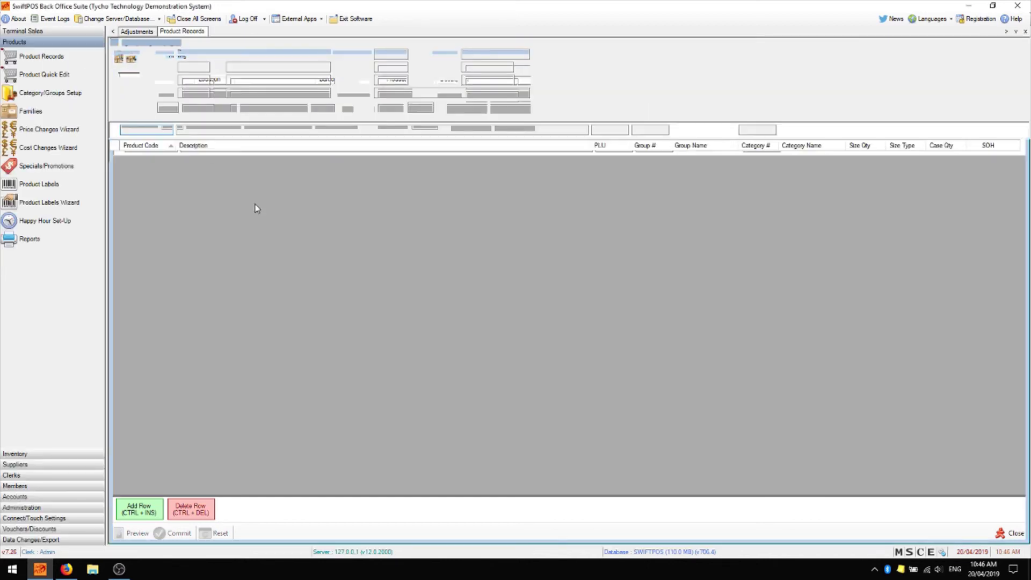
double_click(223, 338)
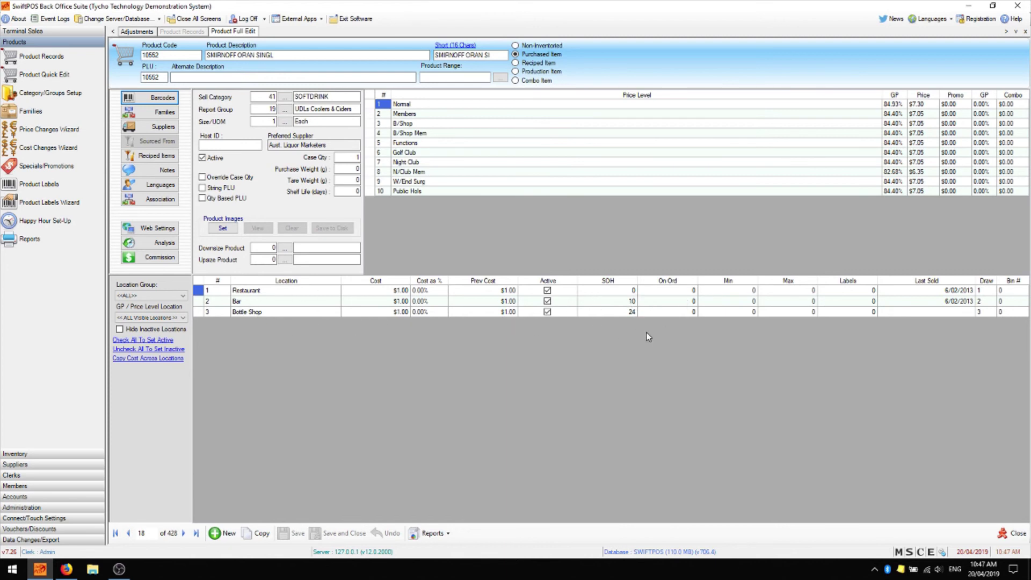
left_click(635, 313)
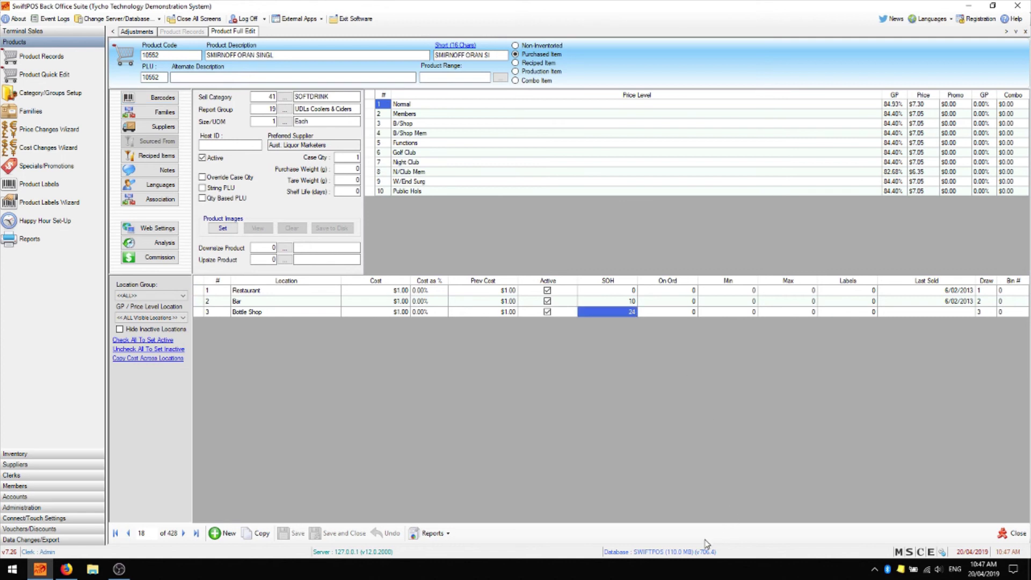